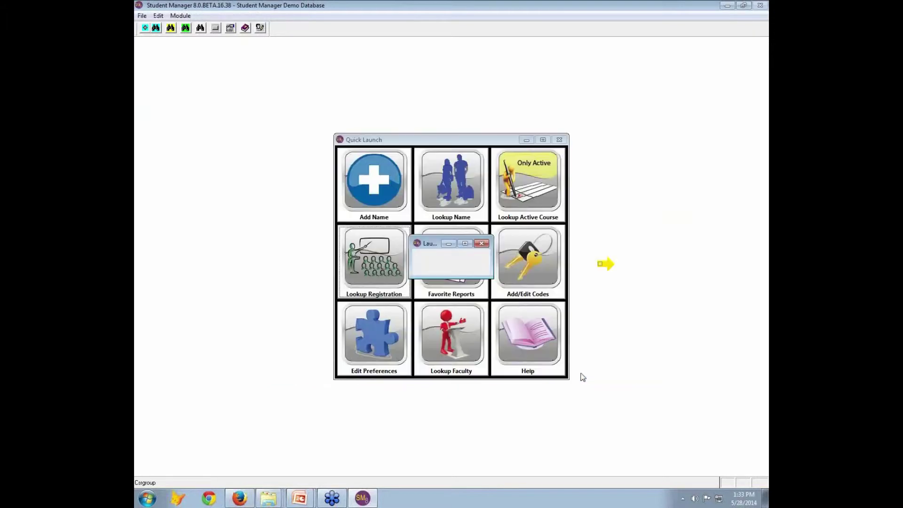
Step: Look up the student by last name, open the matching name record and review the courses taken
click(463, 200)
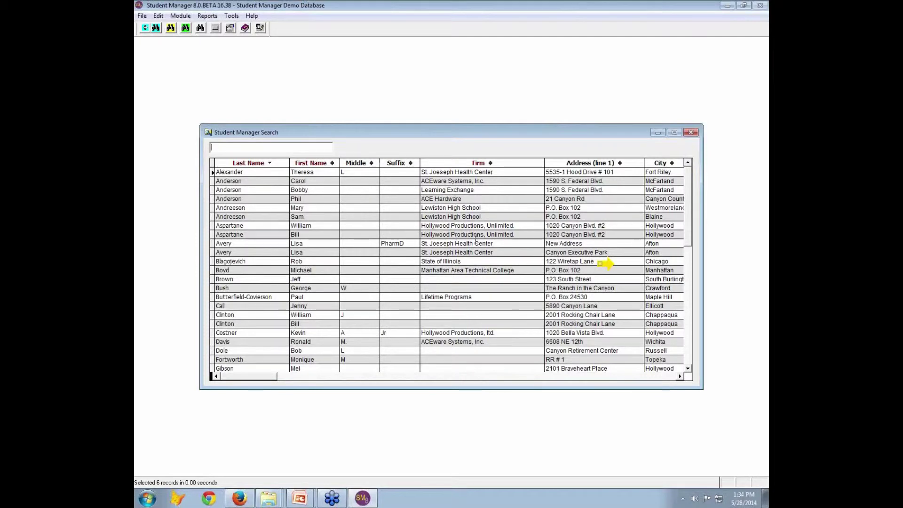
text(thom)
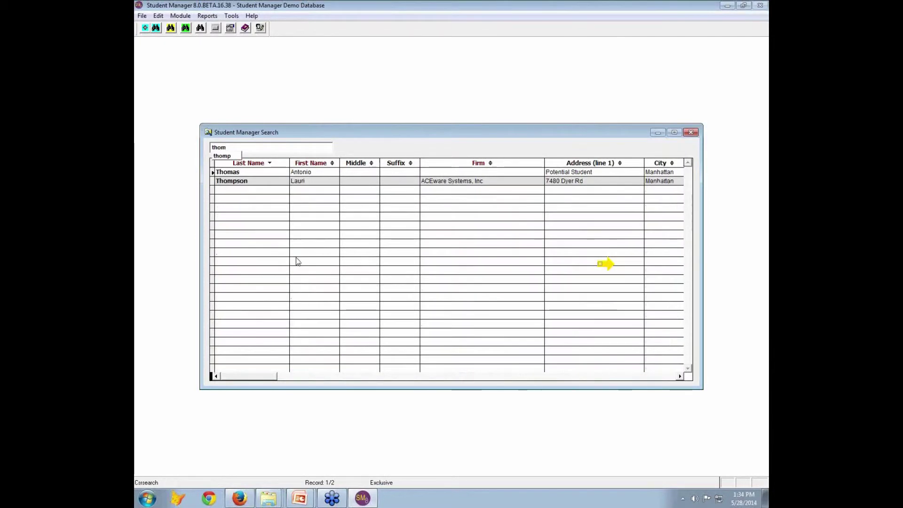
key(Down)
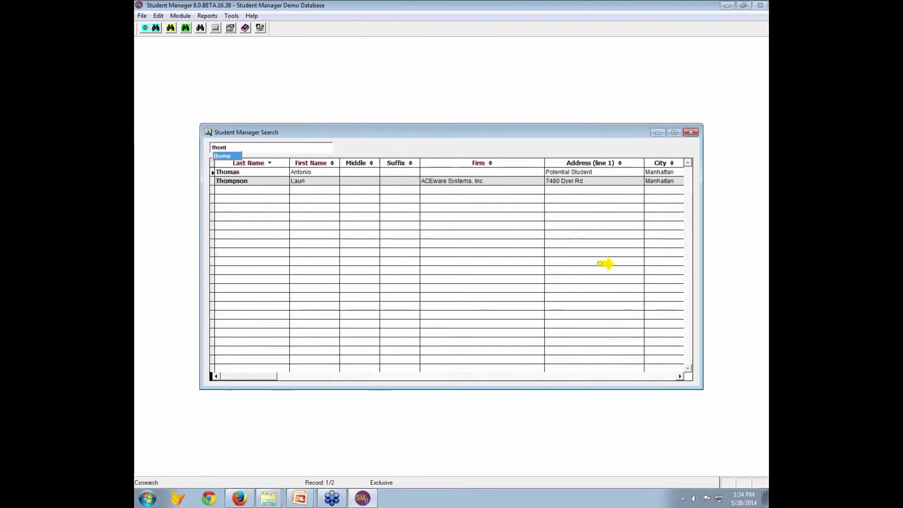
key(Return)
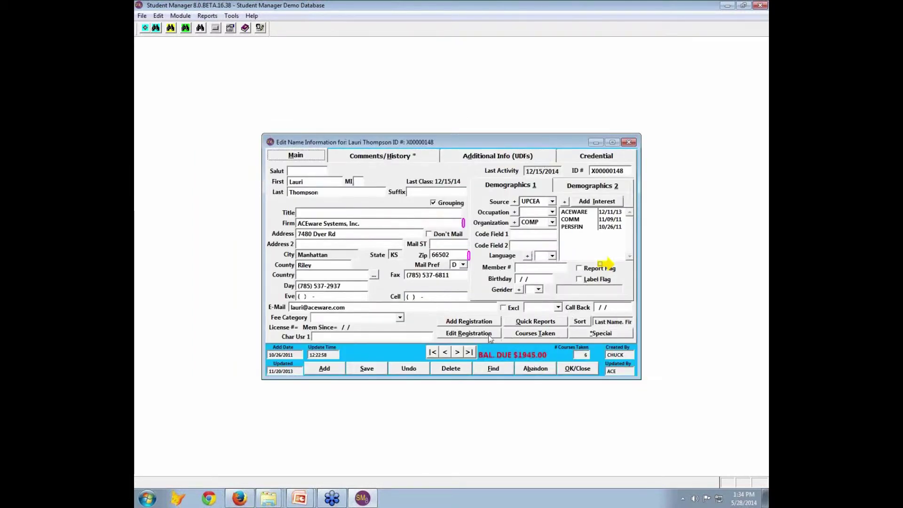
click(547, 334)
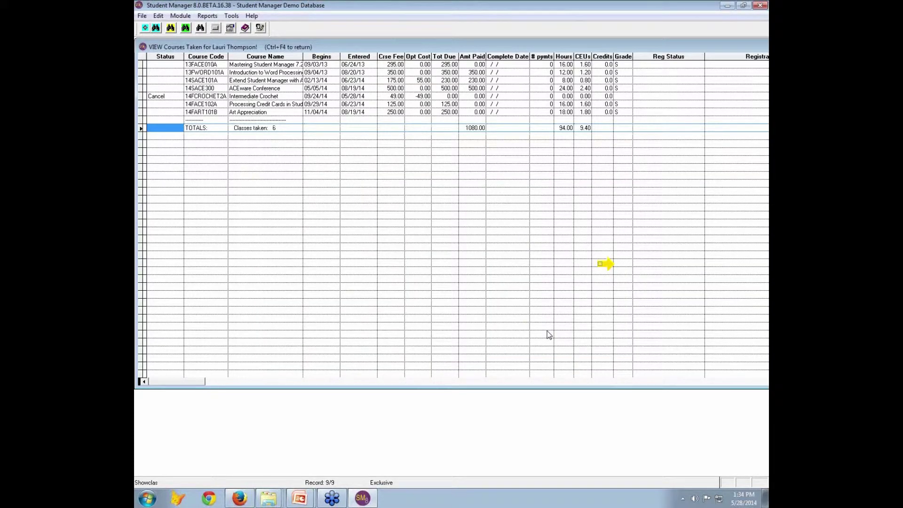
key(ctrl+F4)
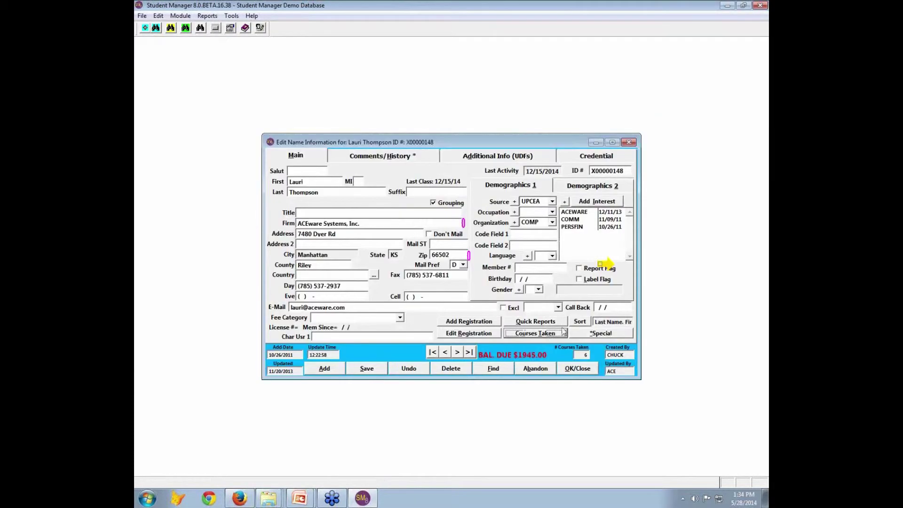
Step: Add a registration for the student in course 14FACE010B, Mastering Student Manager 8.0
click(484, 322)
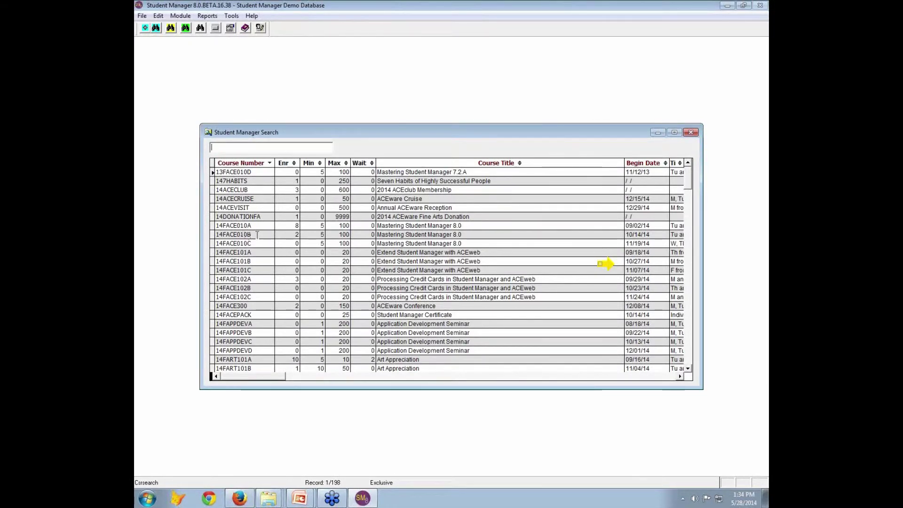
double_click(257, 235)
click(368, 353)
click(368, 353)
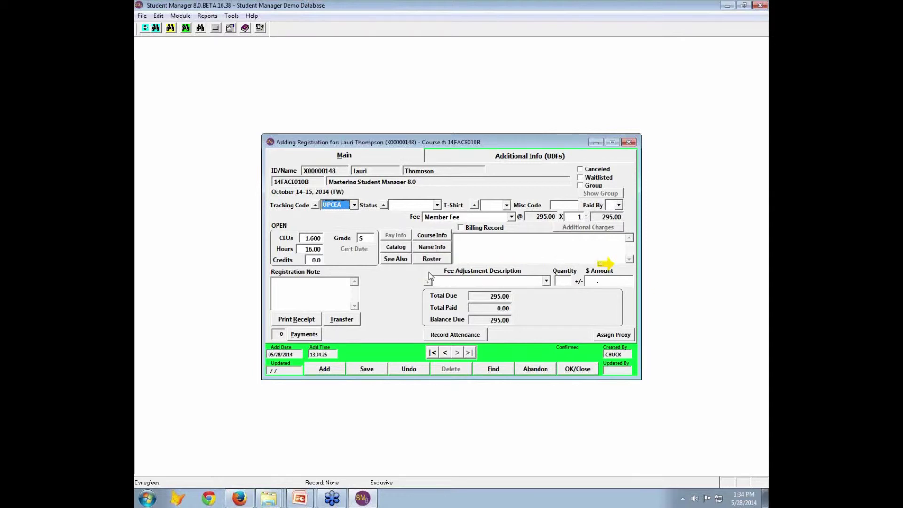
Step: Add a payment to the registration with payment type Check and set it as paid by the firm
click(304, 335)
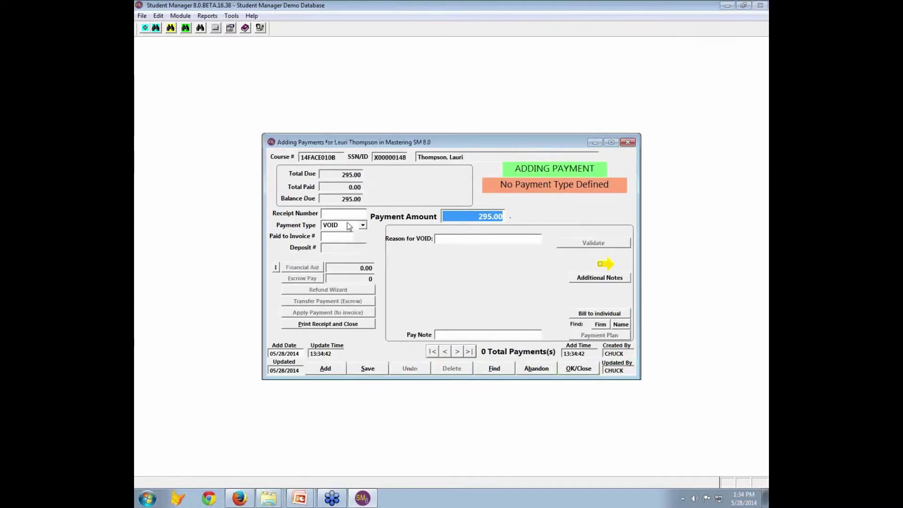
click(362, 226)
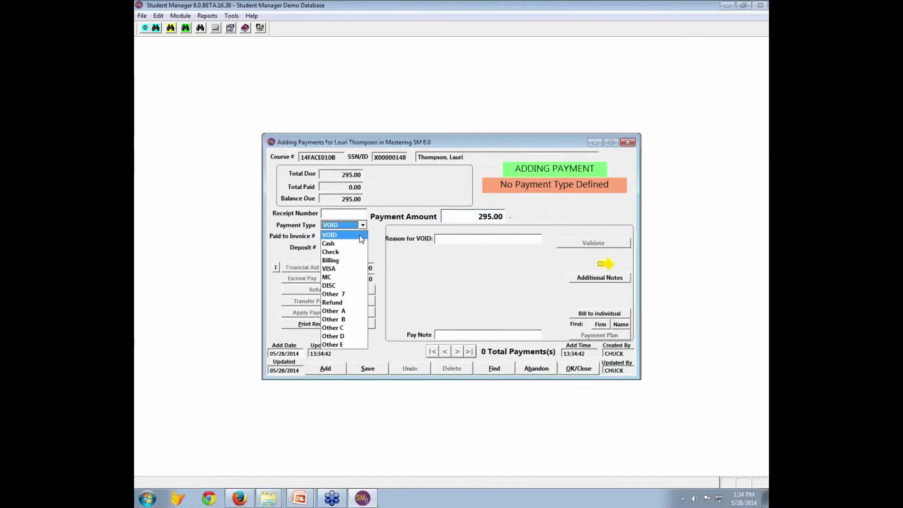
click(339, 251)
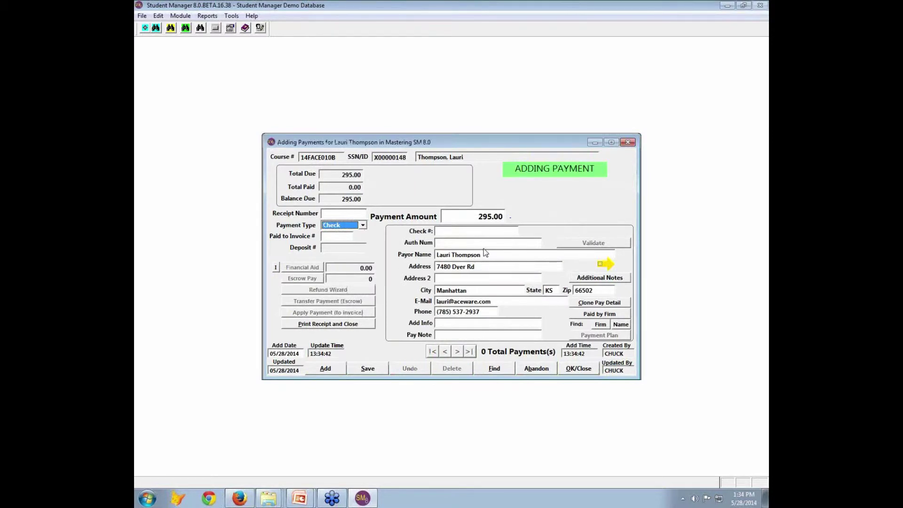
click(593, 314)
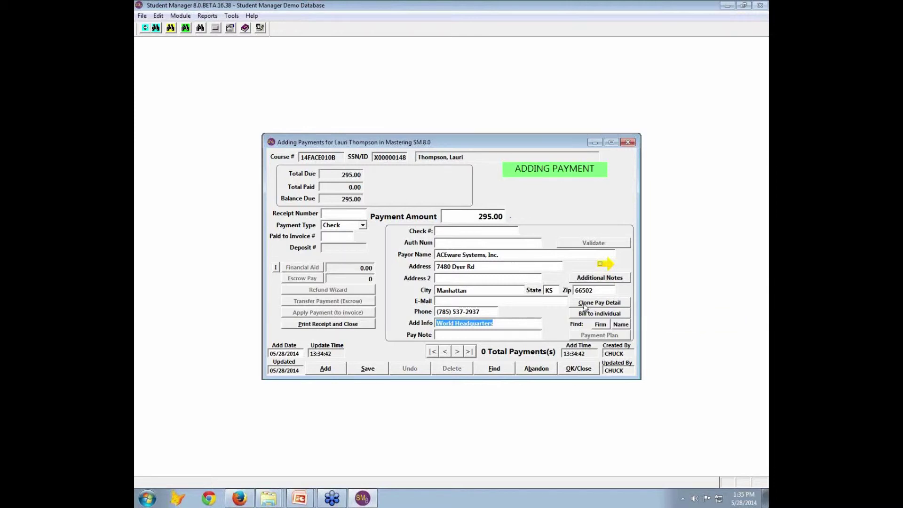
Step: Review the additional notes fields of the payment, including transaction and session details, and close them without entries
click(586, 278)
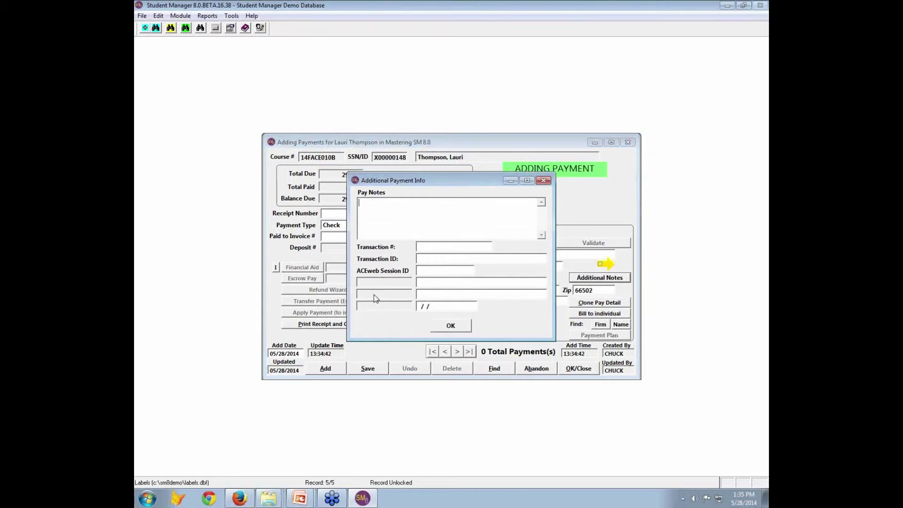
click(761, 198)
click(699, 229)
mouse_move(337, 264)
mouse_down()
mouse_move(332, 291)
mouse_move(426, 327)
mouse_move(567, 330)
mouse_move(564, 261)
mouse_move(316, 263)
mouse_move(329, 277)
mouse_move(365, 280)
mouse_move(560, 281)
mouse_up()
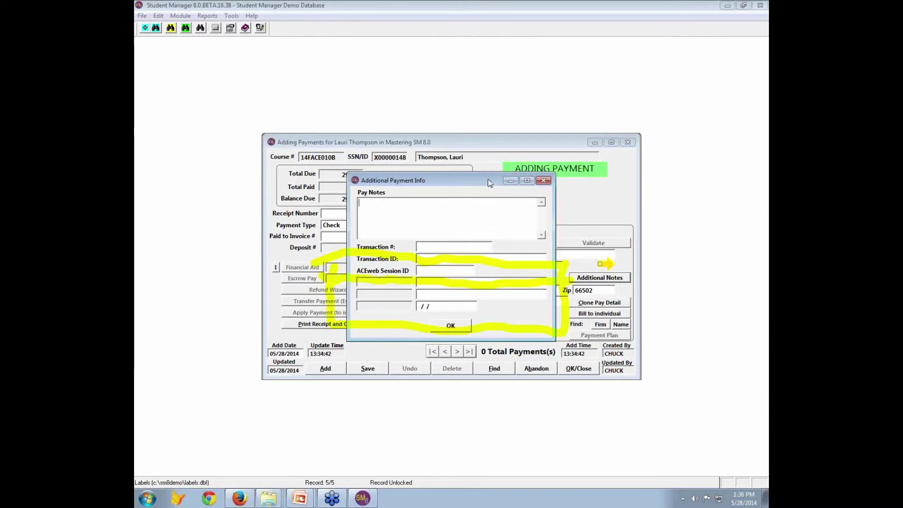
drag(488, 181, 513, 197)
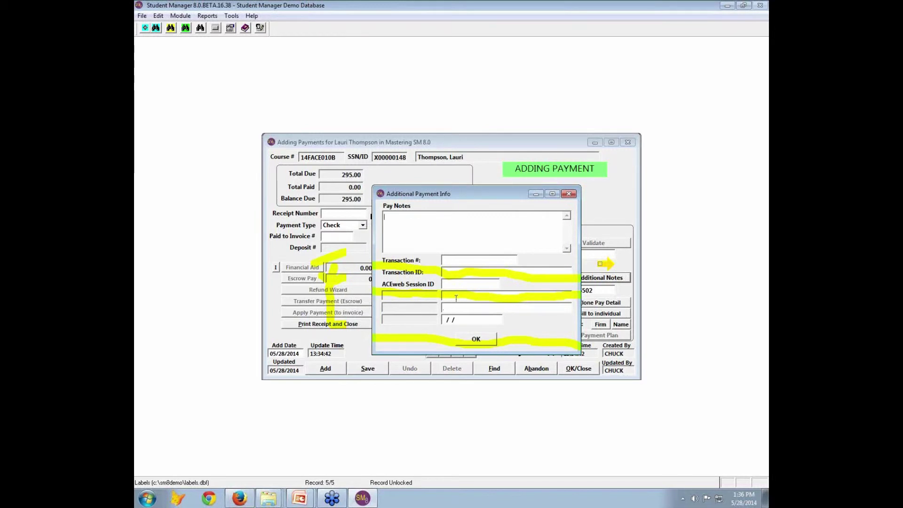
click(476, 338)
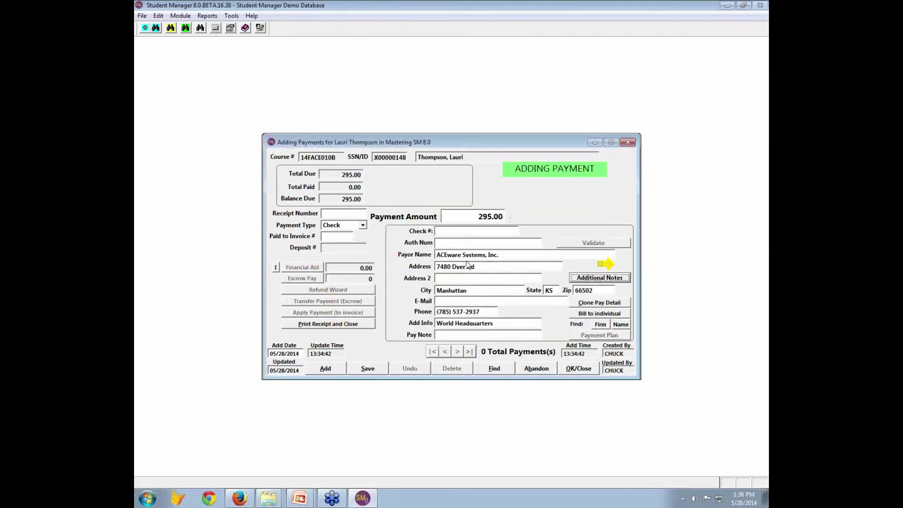
Step: Print the payment receipt to screen while closing the payment, enlarge the preview to 100% and close it
click(351, 325)
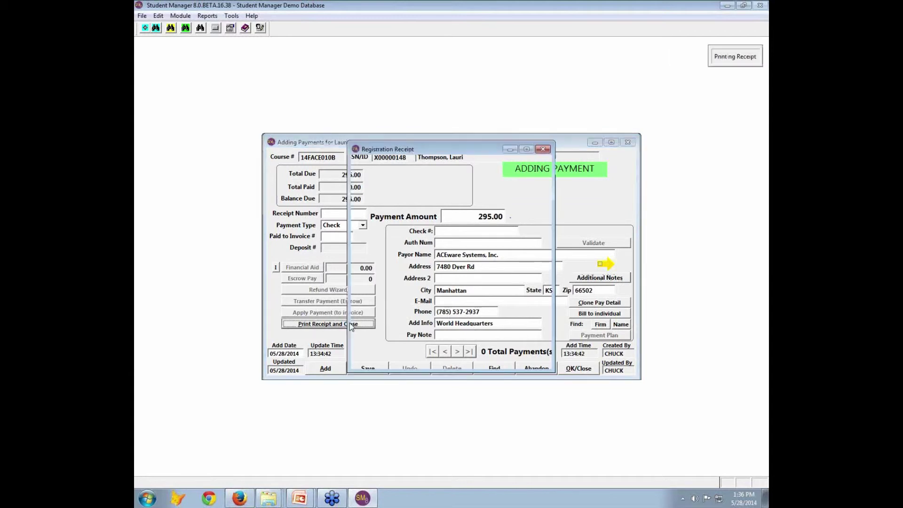
click(475, 359)
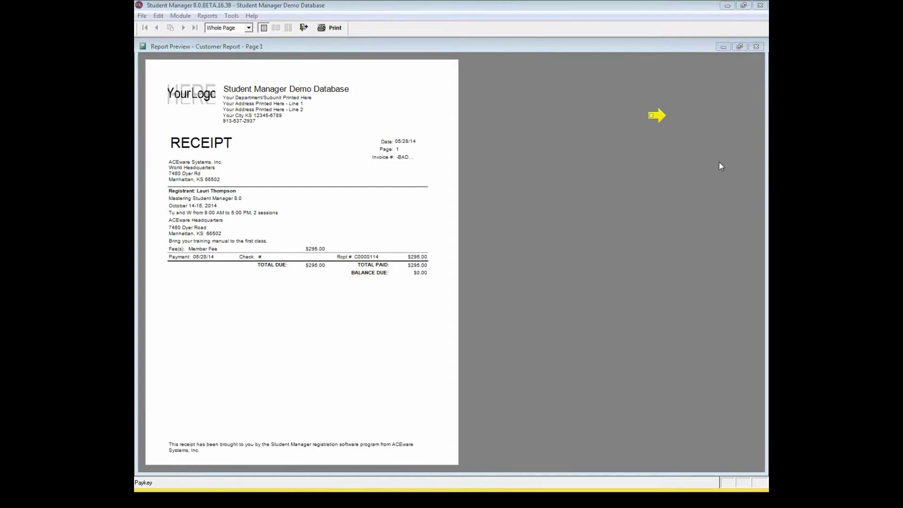
click(407, 274)
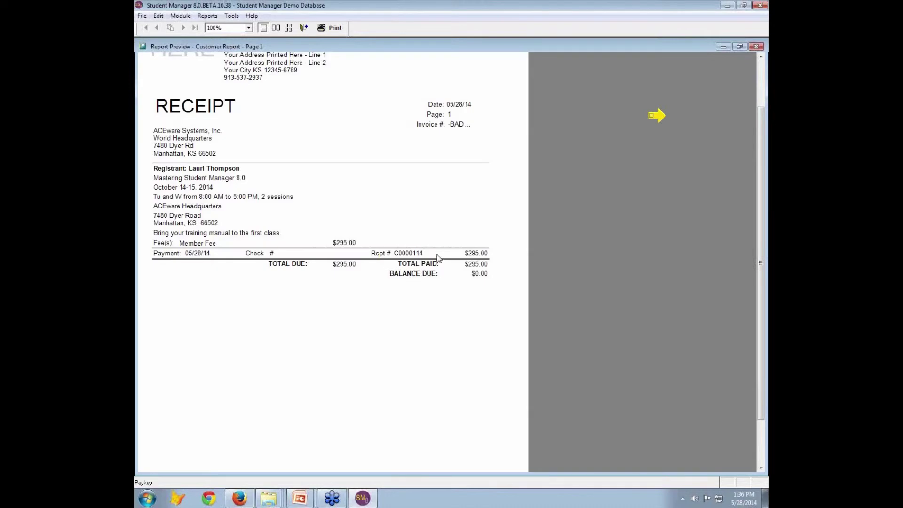
click(304, 28)
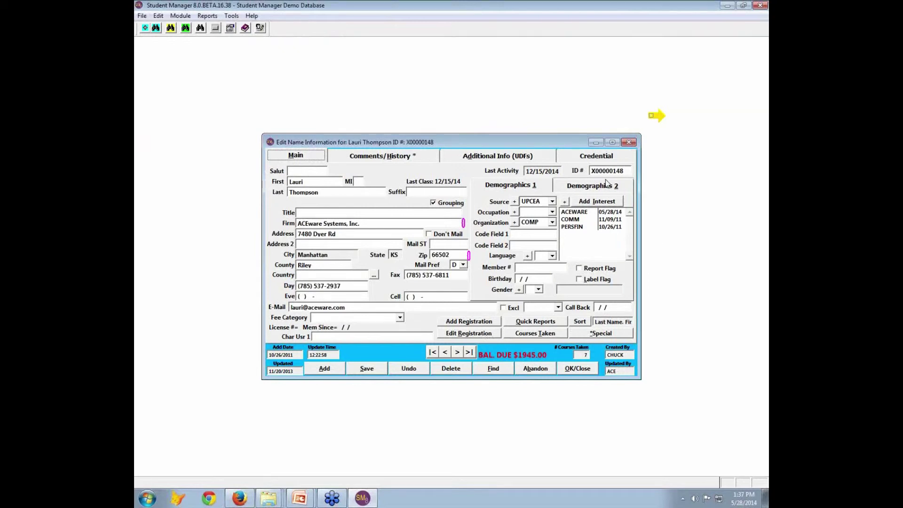
Step: Review the student's interest codes and the new course registration, leaving the registration without changes
mouse_move(582, 229)
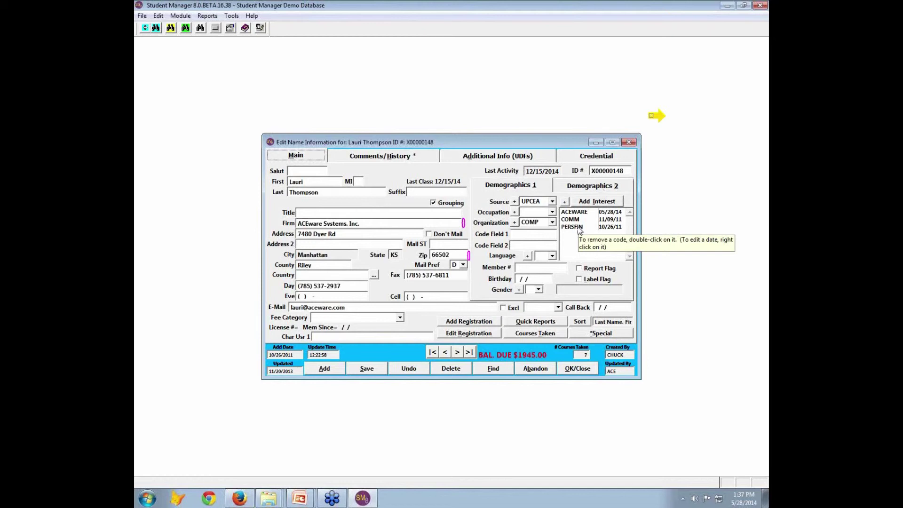
click(469, 334)
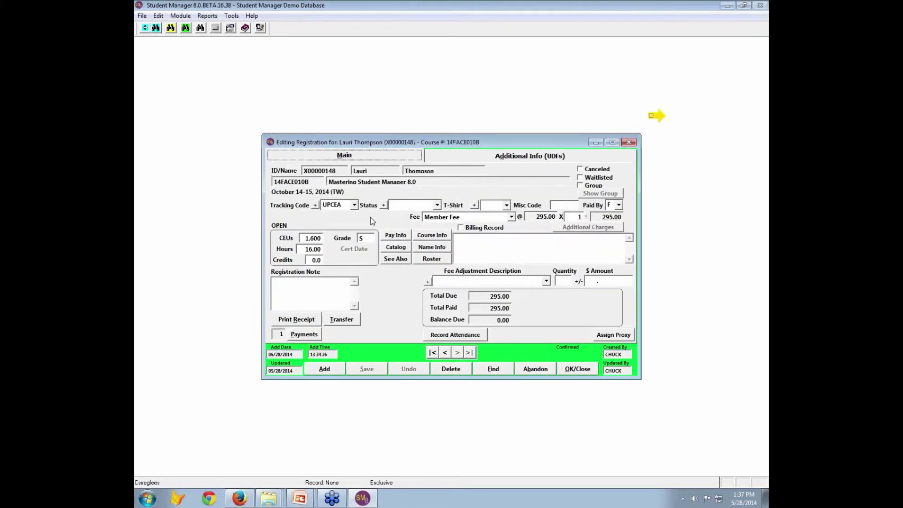
click(446, 238)
click(543, 371)
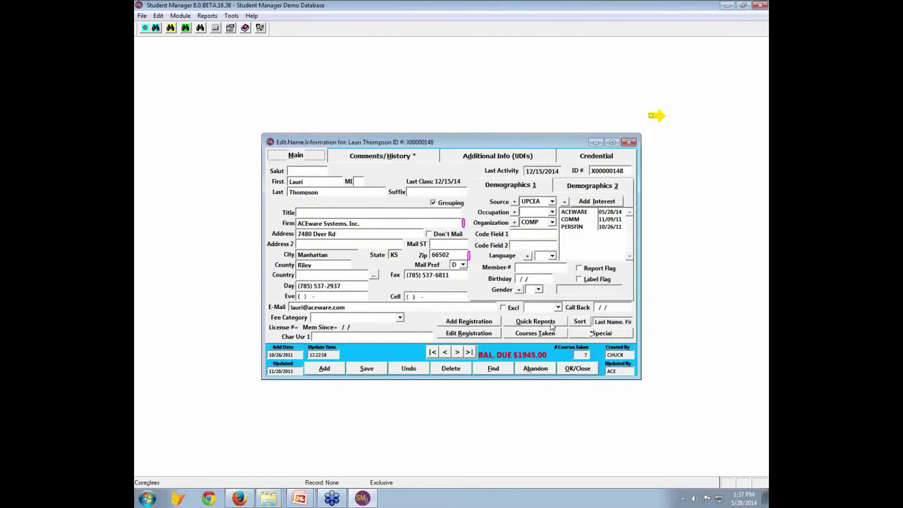
key(alt+Tab)
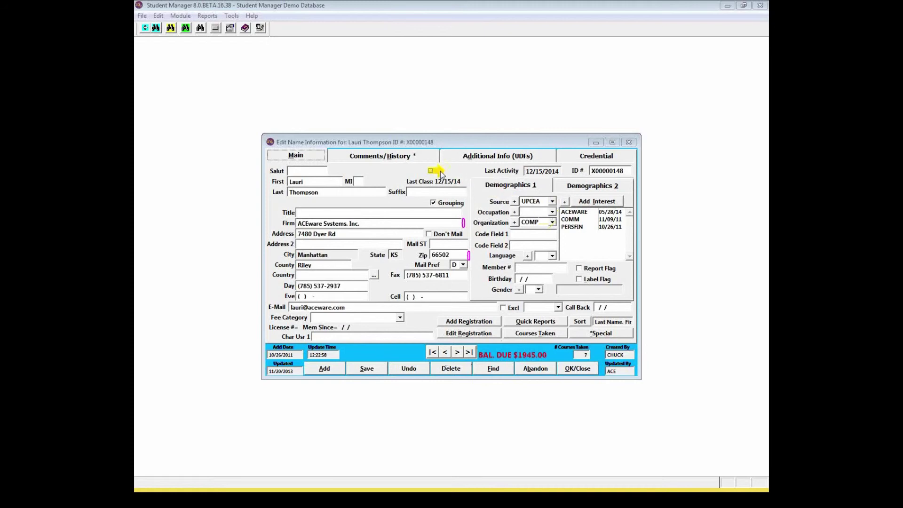
Step: Reopen the course registration and preview its Confirmation Letter from the additional receipt reports as a conventional receipt
click(468, 333)
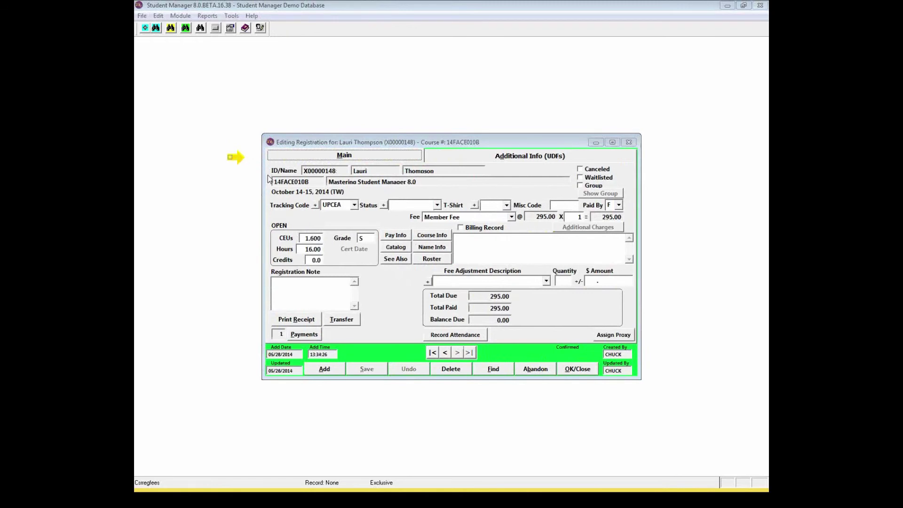
click(305, 320)
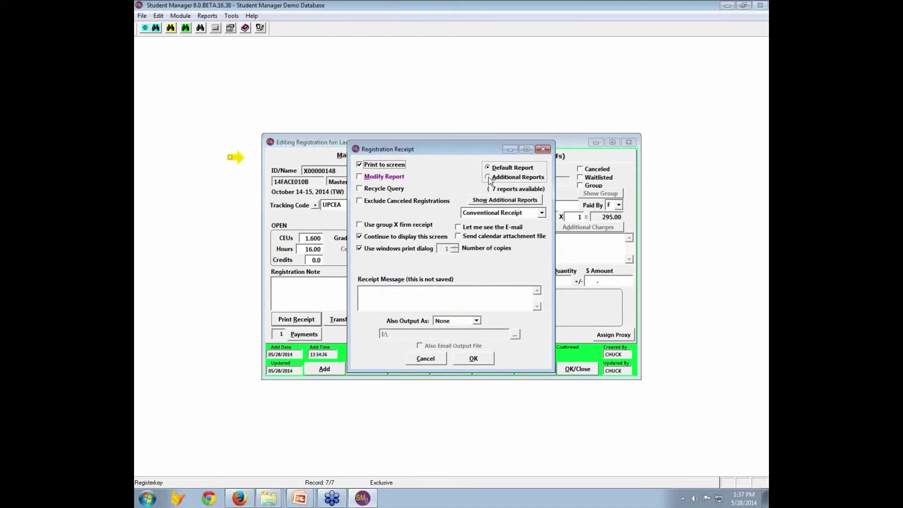
click(542, 213)
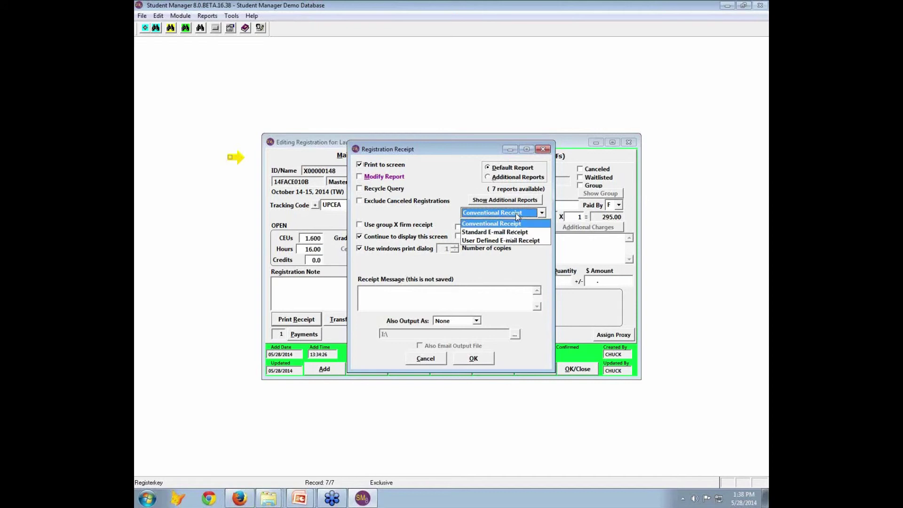
click(518, 215)
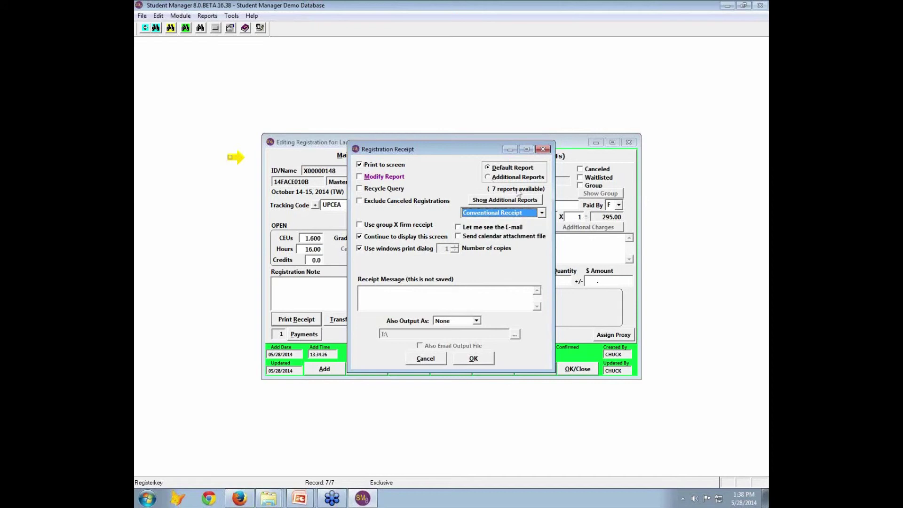
click(489, 179)
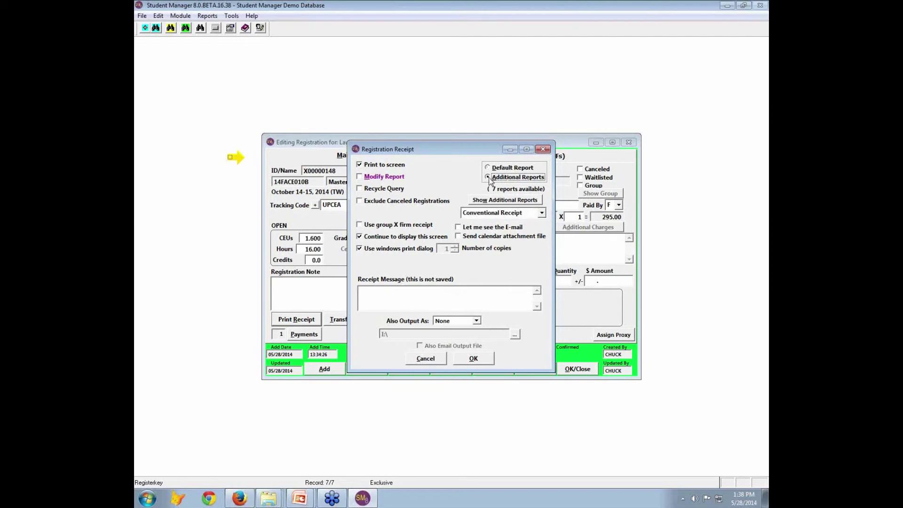
click(473, 359)
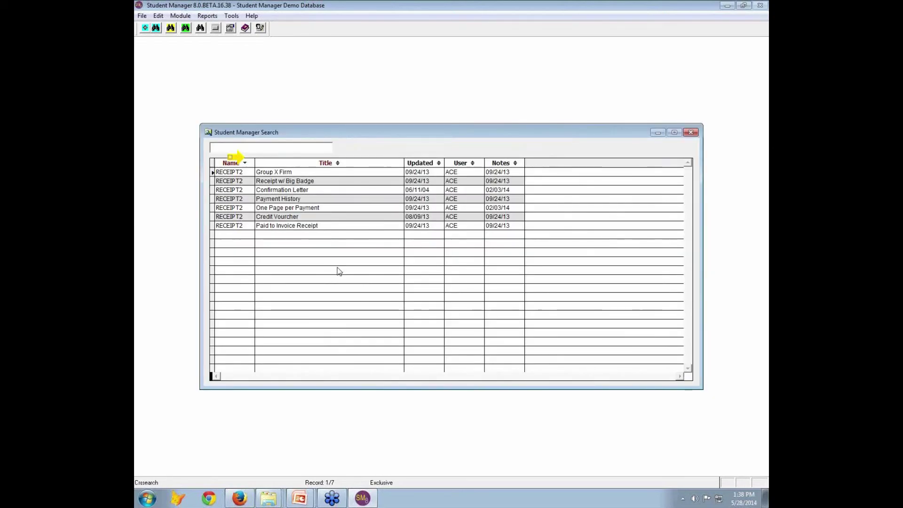
double_click(280, 191)
scroll(246, 253, down, 1)
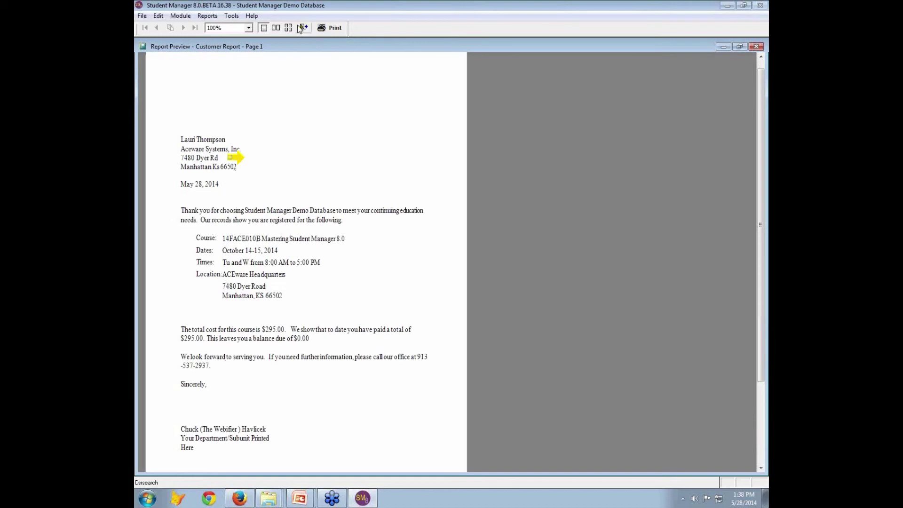
click(301, 28)
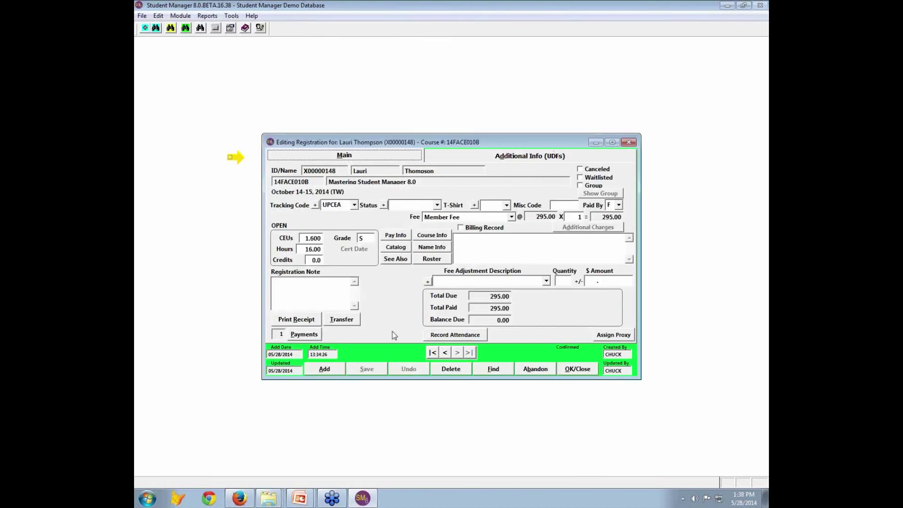
Step: Preview the Receipt w/ Big Badge report for the same registration and close the preview
click(310, 321)
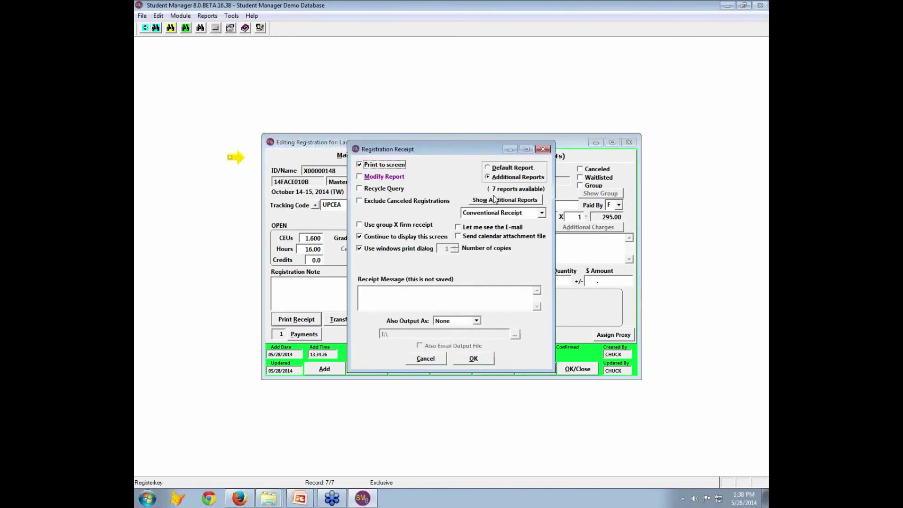
click(473, 359)
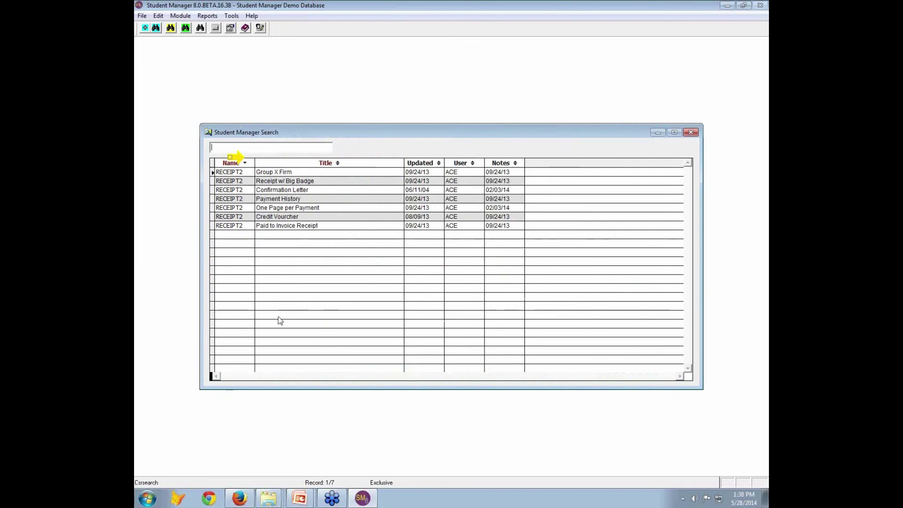
click(244, 183)
double_click(244, 182)
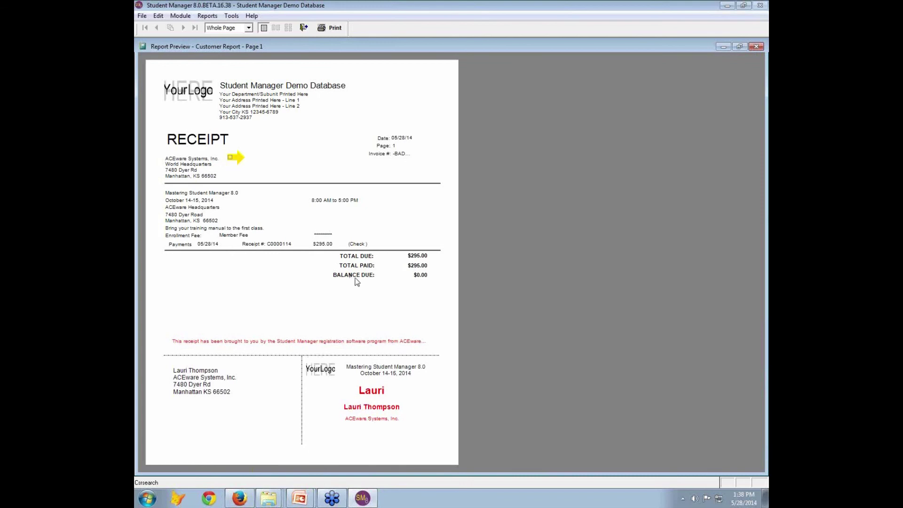
click(303, 28)
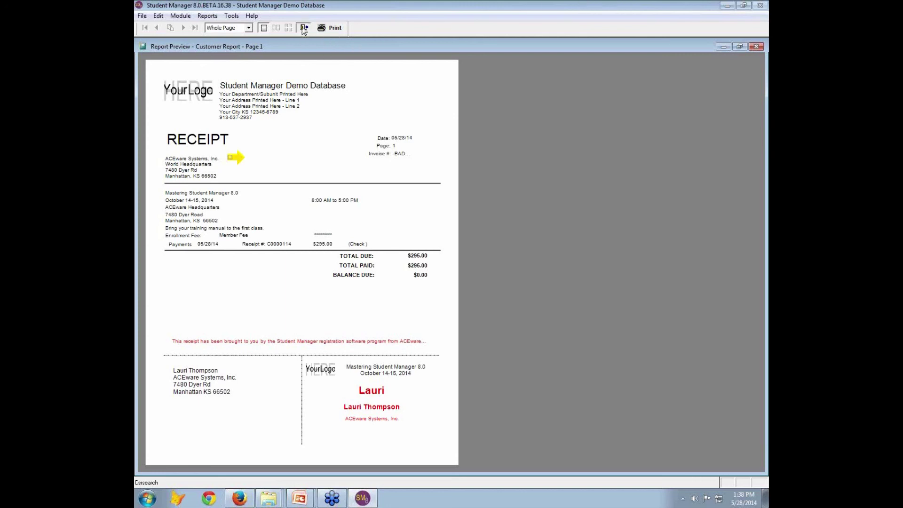